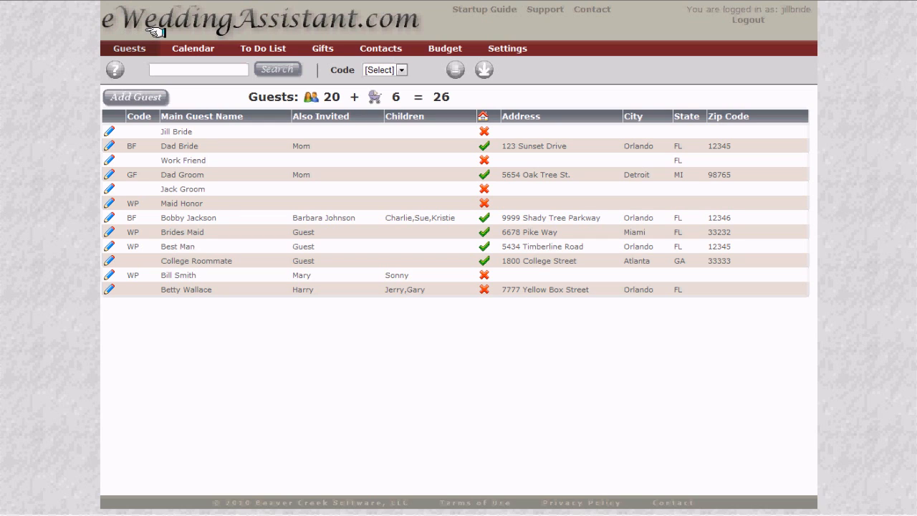
- Start a new guest entry and fill in the title Mr. with the guest's first and last name
{"action": "mouse_move", "coordinate": [155, 49]}
{"action": "left_click", "coordinate": [137, 96]}
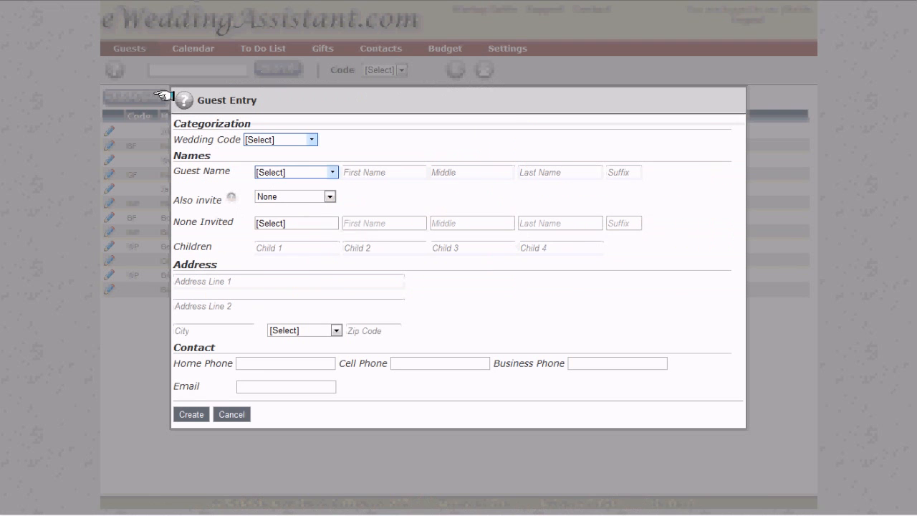
{"action": "left_click", "coordinate": [313, 140]}
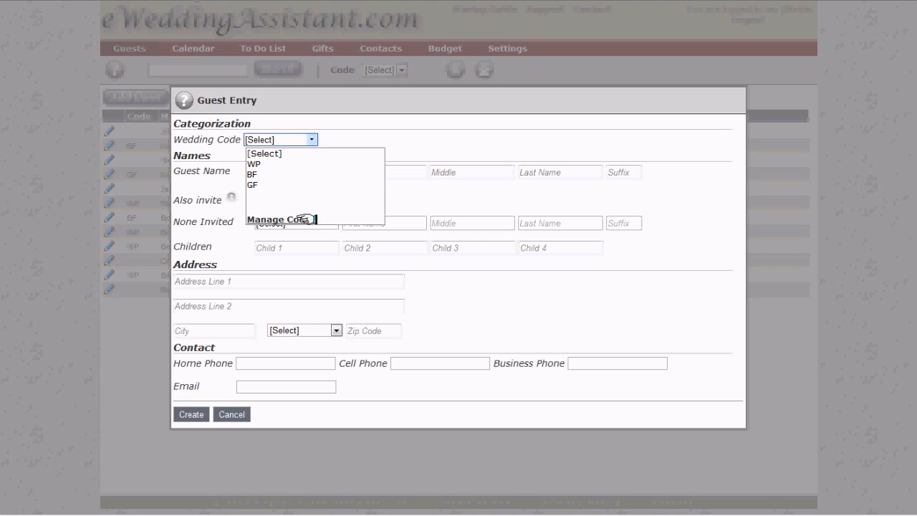
{"action": "left_click", "coordinate": [347, 137]}
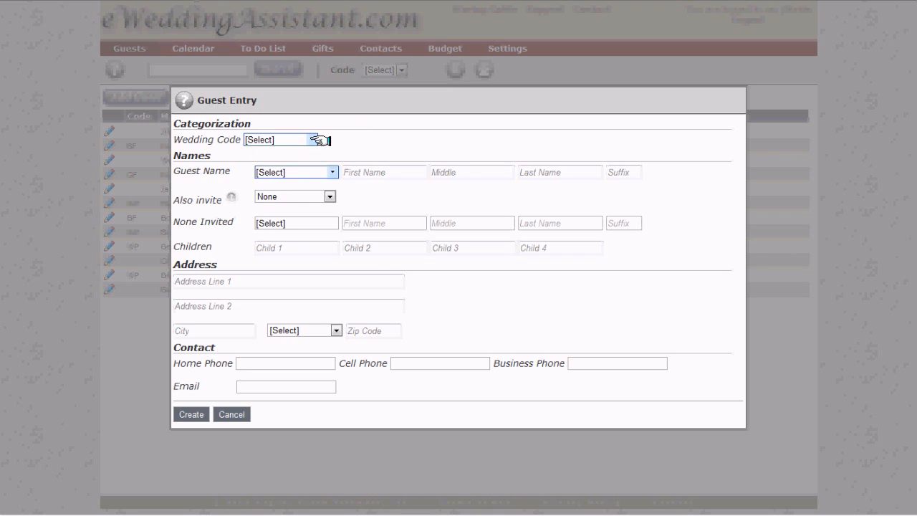
{"action": "left_click", "coordinate": [332, 172]}
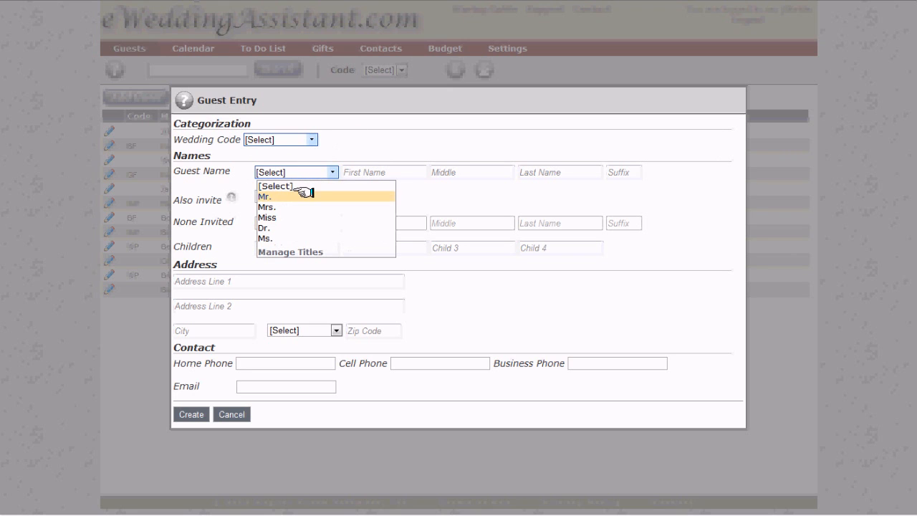
{"action": "left_click", "coordinate": [301, 196]}
{"action": "left_click", "coordinate": [363, 170]}
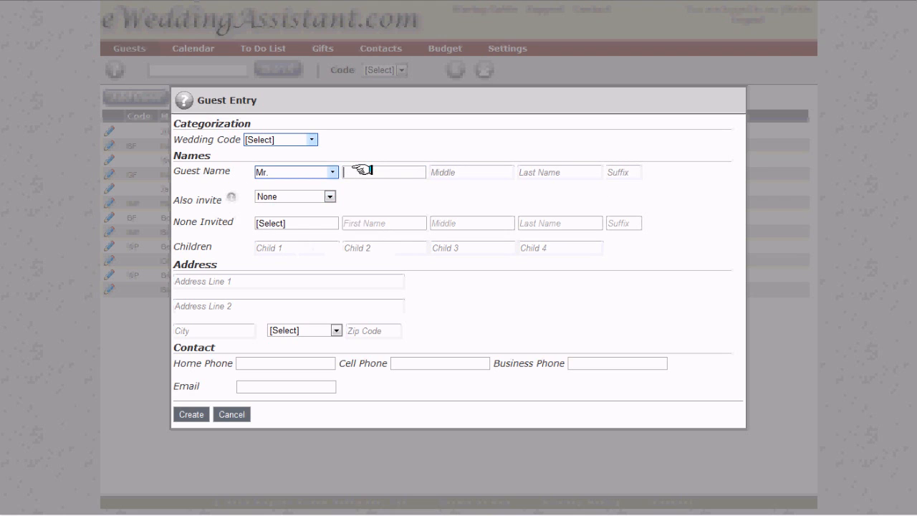
{"action": "type", "text": "James"}
{"action": "key", "text": "Tab"}
{"action": "key", "text": "Tab"}
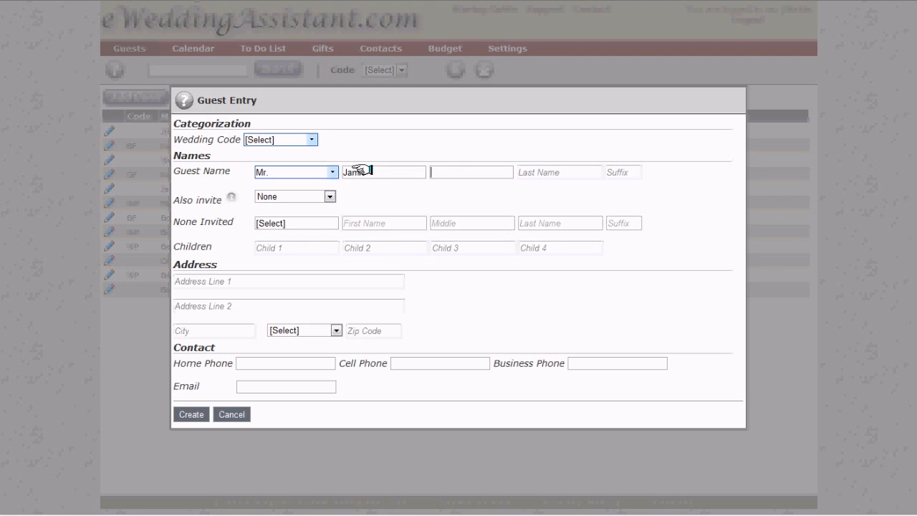
{"action": "type", "text": "Wingate"}
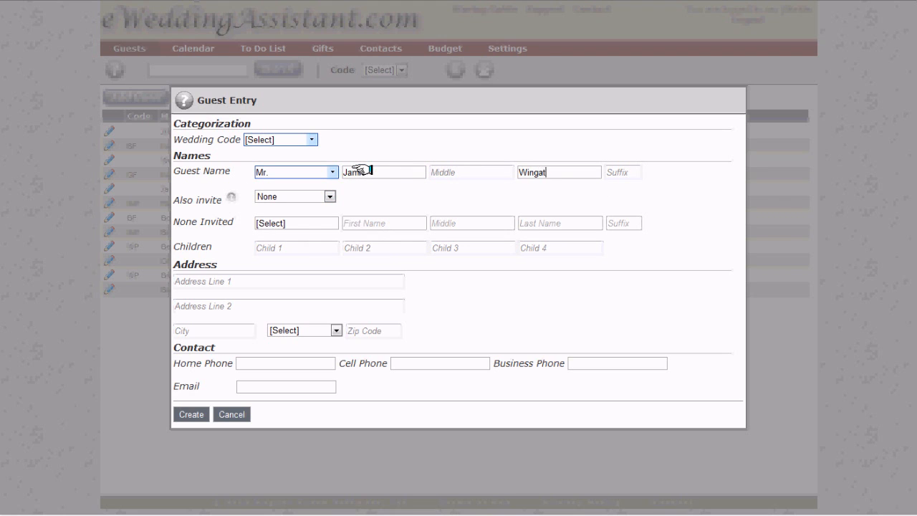
- Try the Spouse, Guest and Significant Other choices for the additional invitee
{"action": "left_click", "coordinate": [328, 197]}
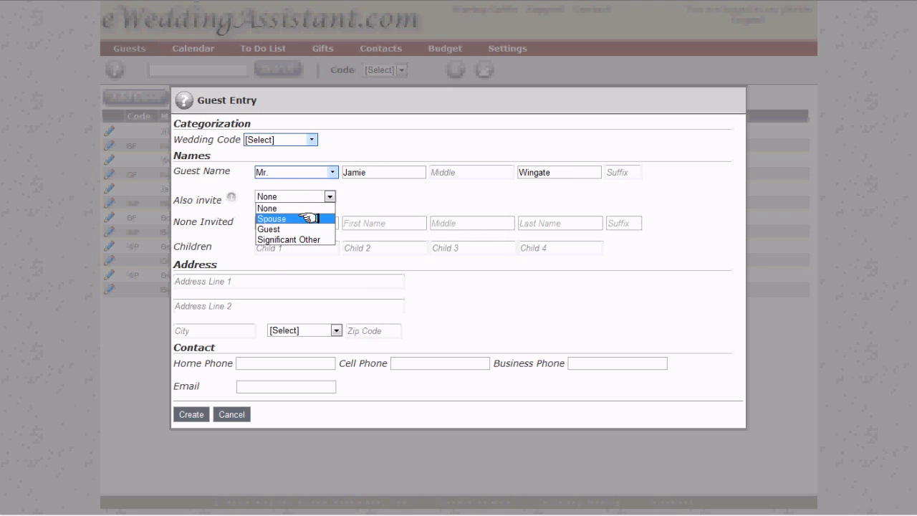
{"action": "left_click", "coordinate": [309, 218]}
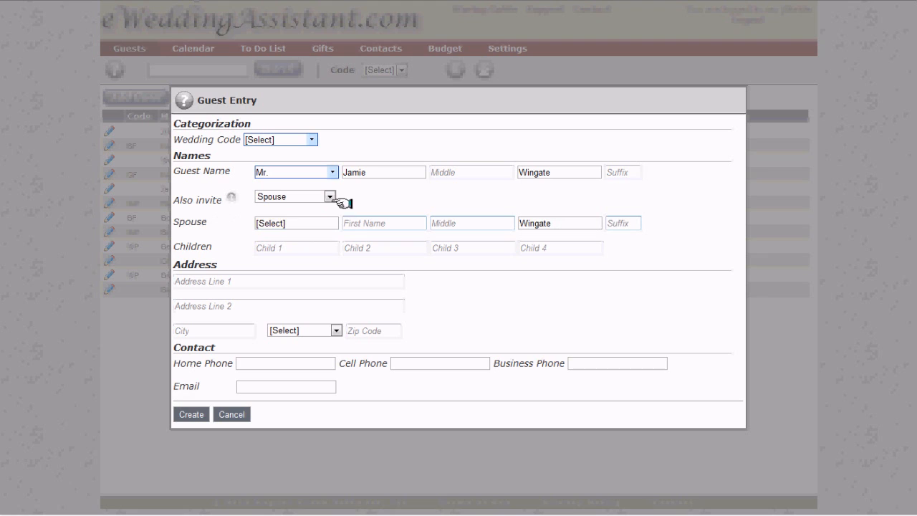
{"action": "left_click", "coordinate": [330, 196]}
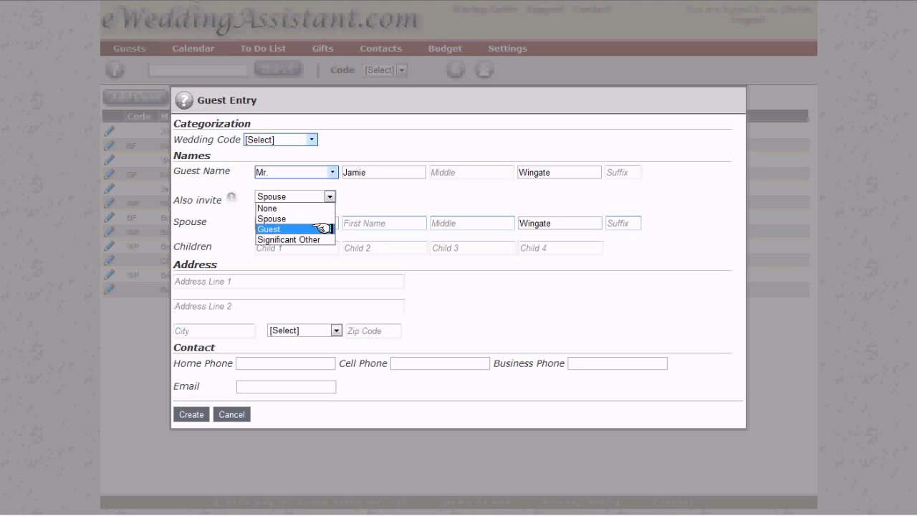
{"action": "left_click", "coordinate": [318, 227]}
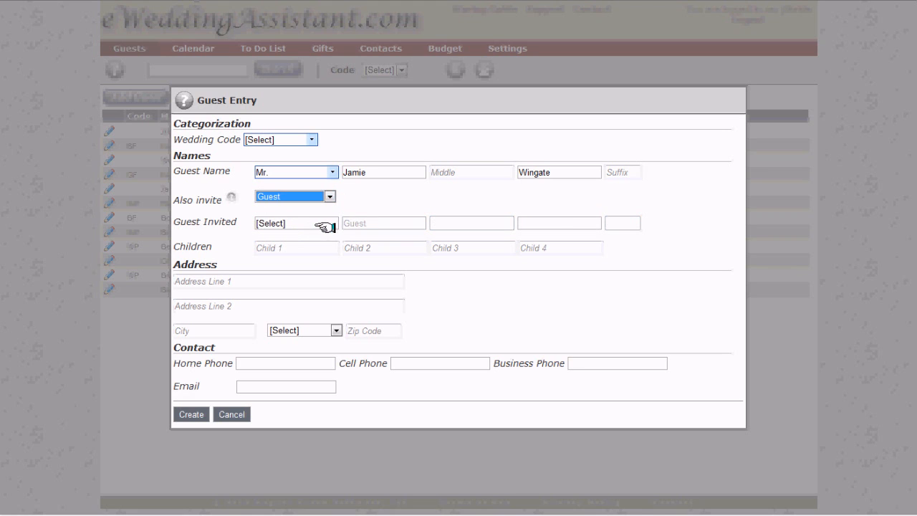
{"action": "left_click", "coordinate": [356, 198]}
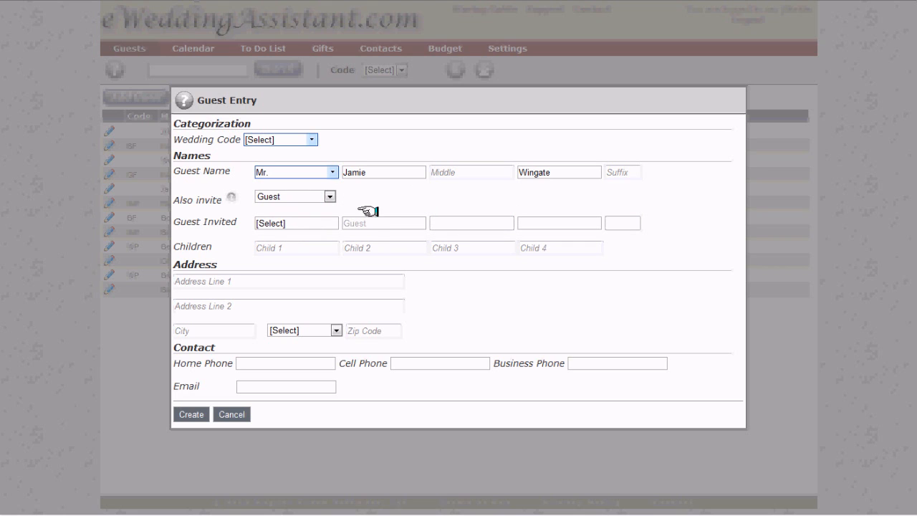
{"action": "left_click", "coordinate": [332, 196]}
{"action": "left_click", "coordinate": [308, 239]}
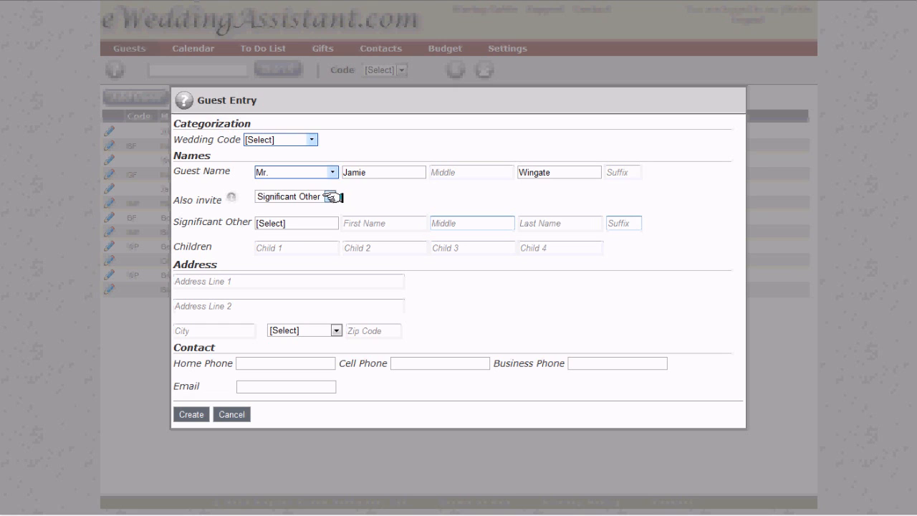
- Set the additional invitee to Spouse, with the title Mrs. and the spouse's first name
{"action": "left_click", "coordinate": [332, 196]}
{"action": "left_click", "coordinate": [315, 218]}
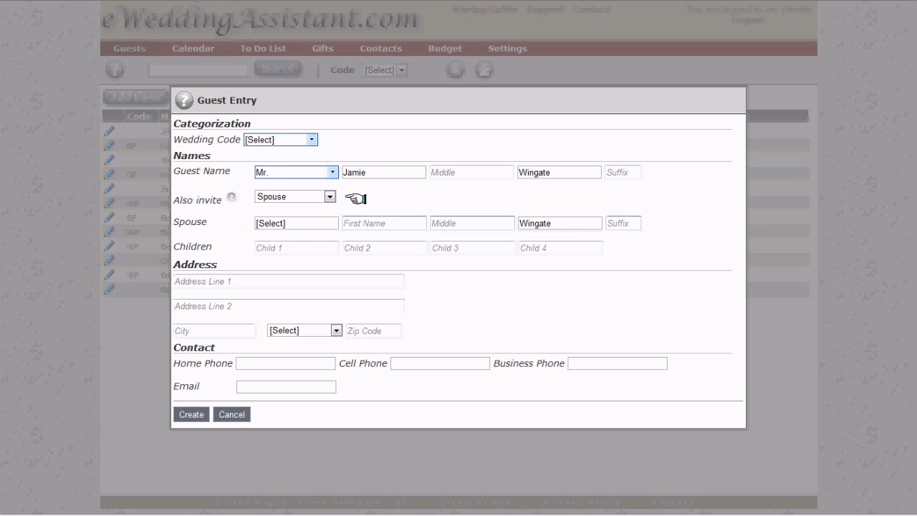
{"action": "left_click", "coordinate": [332, 223]}
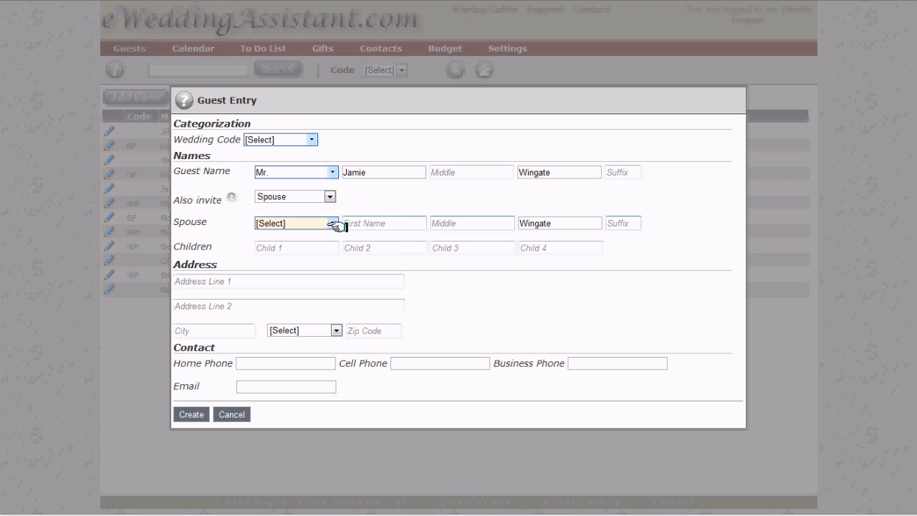
{"action": "left_click", "coordinate": [295, 258]}
{"action": "left_click", "coordinate": [364, 222]}
{"action": "type", "text": "Sarah"}
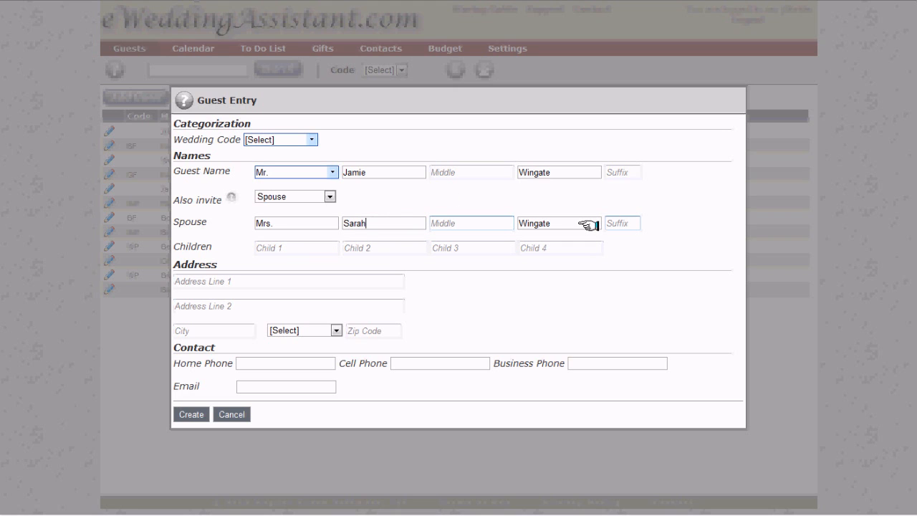
- Enter the first name of the couple's first child
{"action": "left_click", "coordinate": [288, 248]}
{"action": "type", "text": "Boo"}
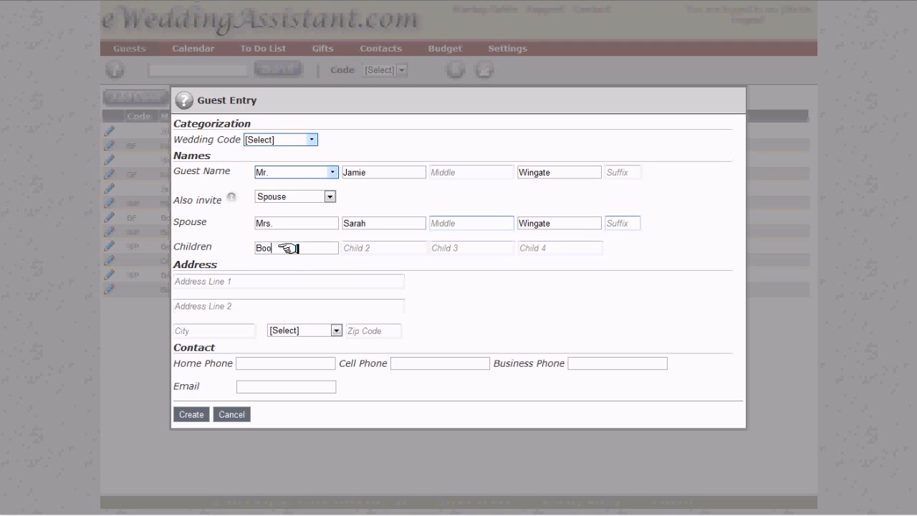
{"action": "type", "text": "bby"}
- Fill in the guest's street address, city, state and zip code
{"action": "left_click", "coordinate": [279, 281]}
{"action": "type", "text": "456 Hickroy"}
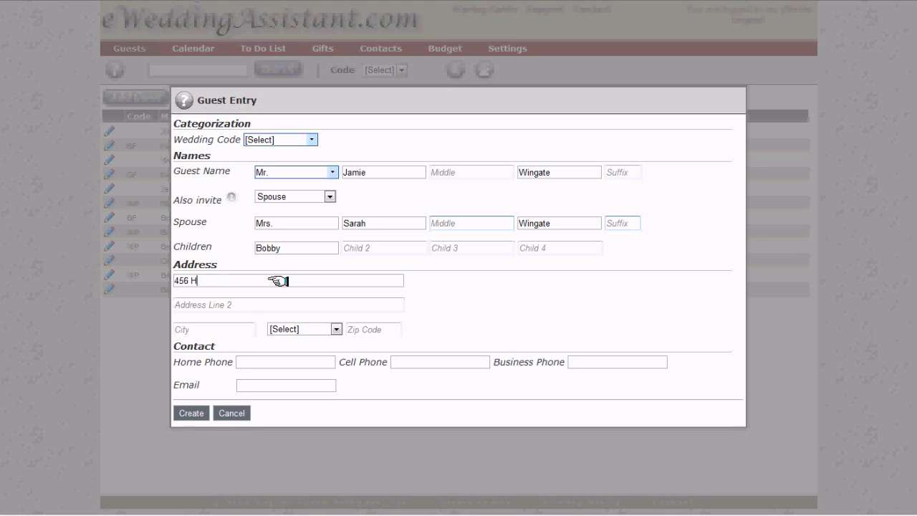
{"action": "key", "text": "BackSpace"}
{"action": "key", "text": "BackSpace"}
{"action": "key", "text": "BackSpace"}
{"action": "type", "text": "ory Streey"}
{"action": "left_click", "coordinate": [218, 330]}
{"action": "type", "text": "Orlando"}
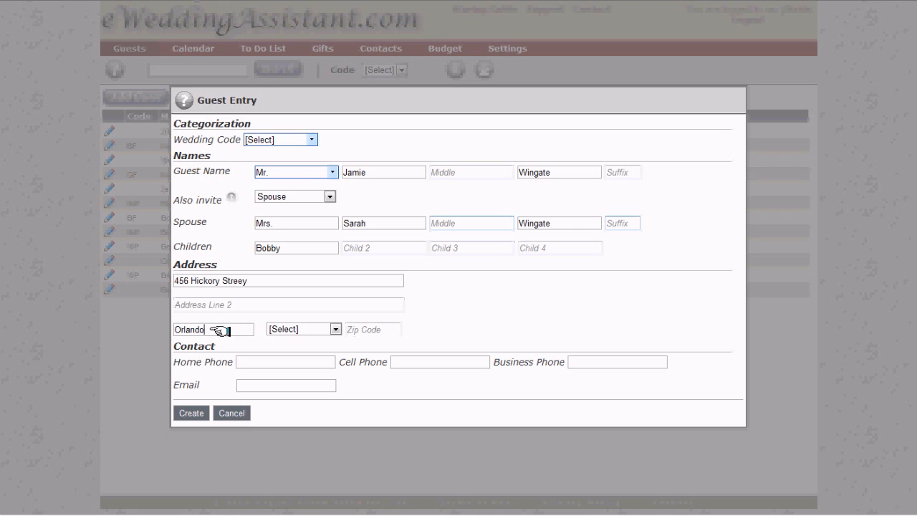
{"action": "left_click", "coordinate": [278, 329]}
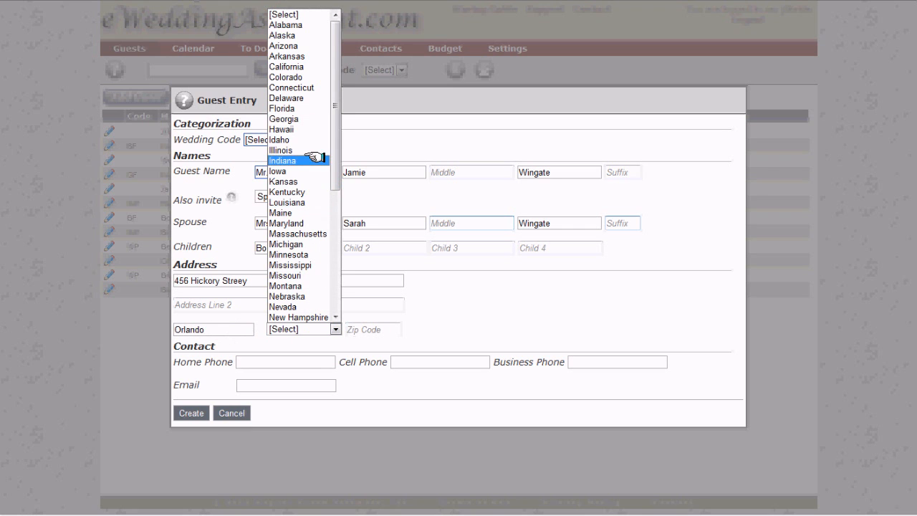
{"action": "left_click", "coordinate": [298, 108]}
{"action": "left_click", "coordinate": [378, 329]}
{"action": "type", "text": "12345"}
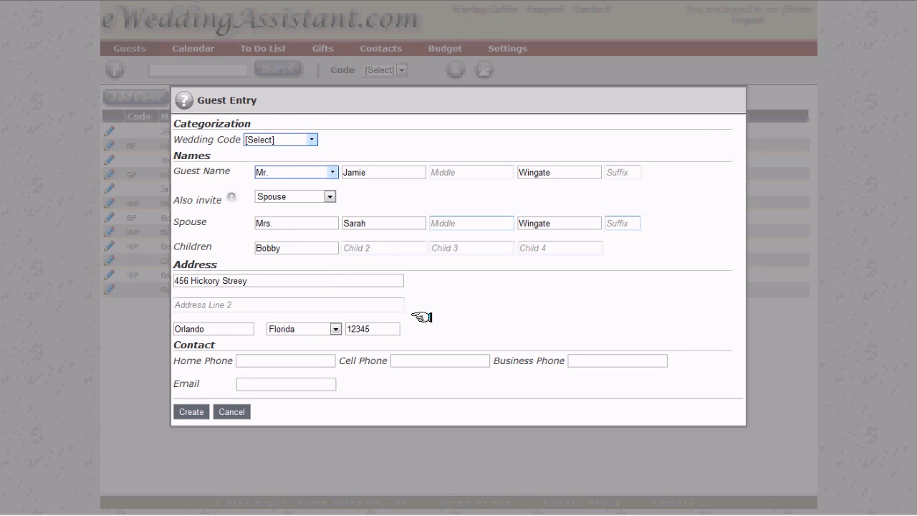
- Leave the guest's phone numbers and email empty and create the guest entry
{"action": "left_click", "coordinate": [287, 362]}
{"action": "left_click", "coordinate": [459, 362]}
{"action": "left_click", "coordinate": [617, 362]}
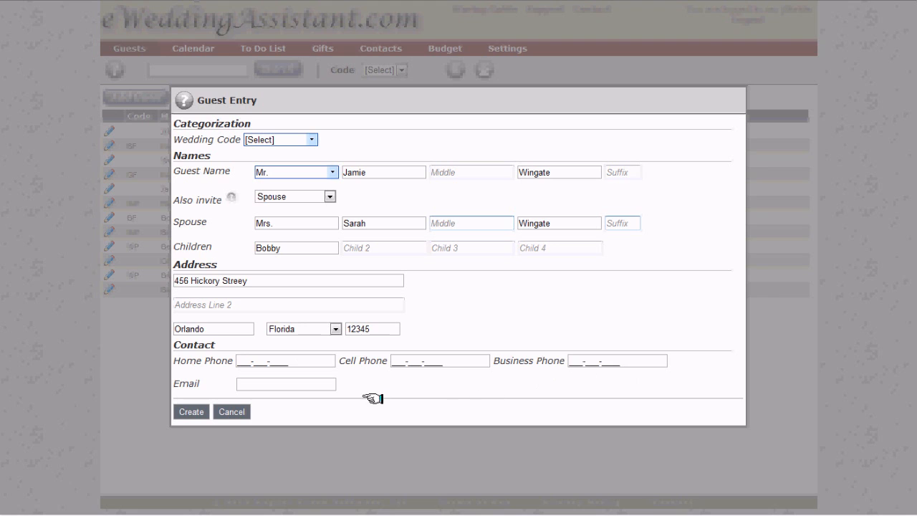
{"action": "left_click", "coordinate": [326, 385]}
{"action": "left_click", "coordinate": [198, 413]}
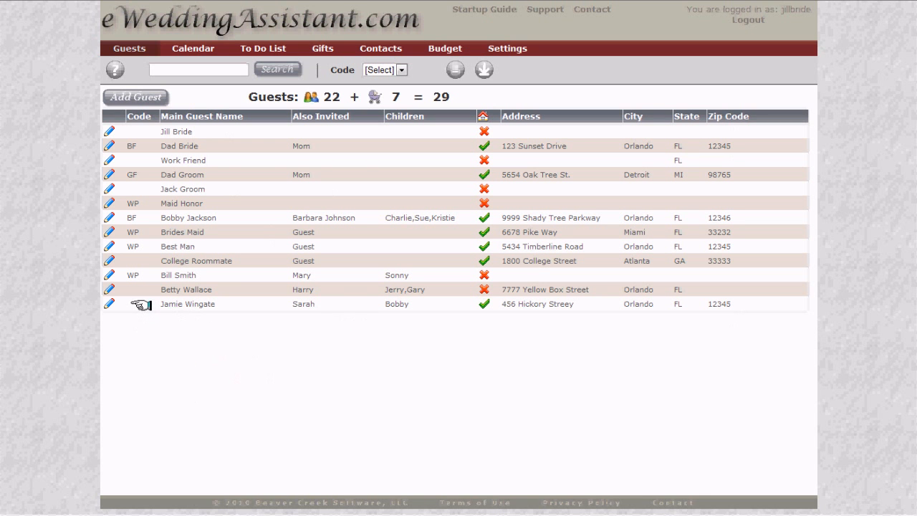
- Review the newly added guest's entry, close it without changes, and look at the guest list's code filter
{"action": "left_click", "coordinate": [109, 302]}
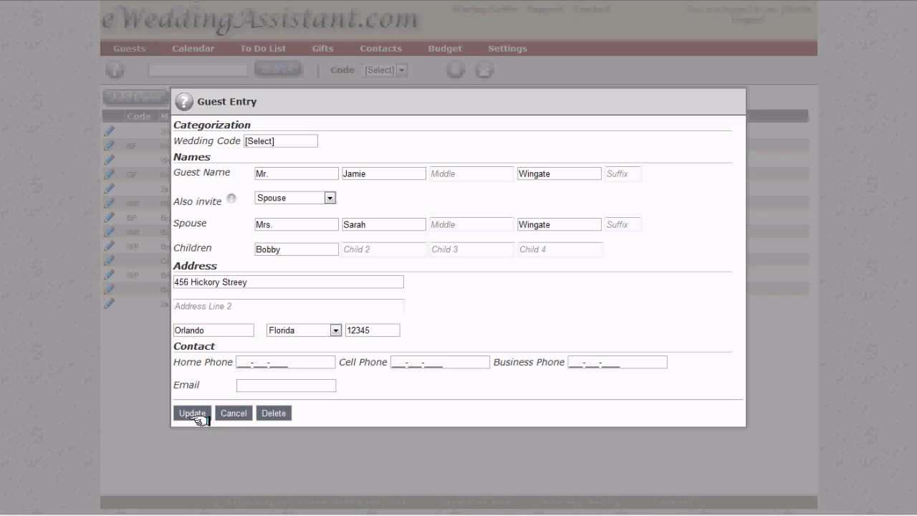
{"action": "left_click", "coordinate": [235, 413]}
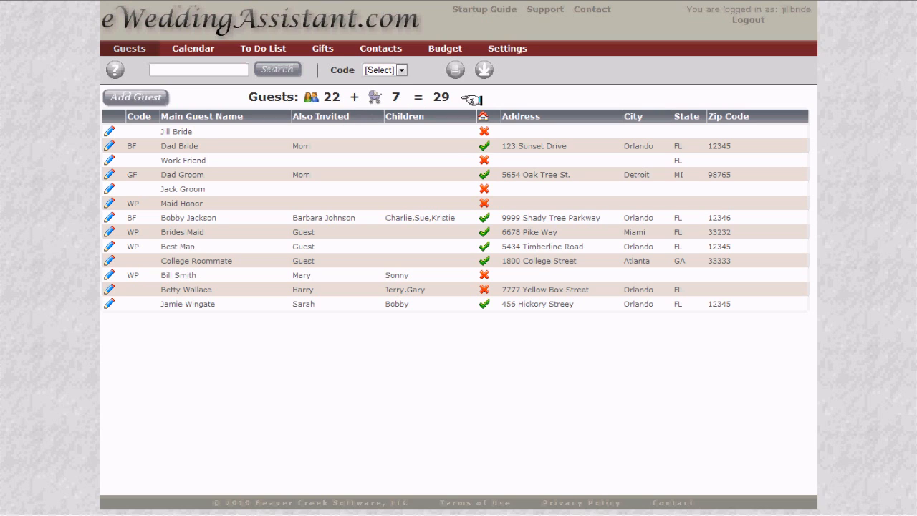
{"action": "left_click", "coordinate": [399, 70]}
{"action": "left_click", "coordinate": [399, 70]}
- Add a Wedding event invitation for the newly added couple, with children excluded
{"action": "mouse_move", "coordinate": [147, 48]}
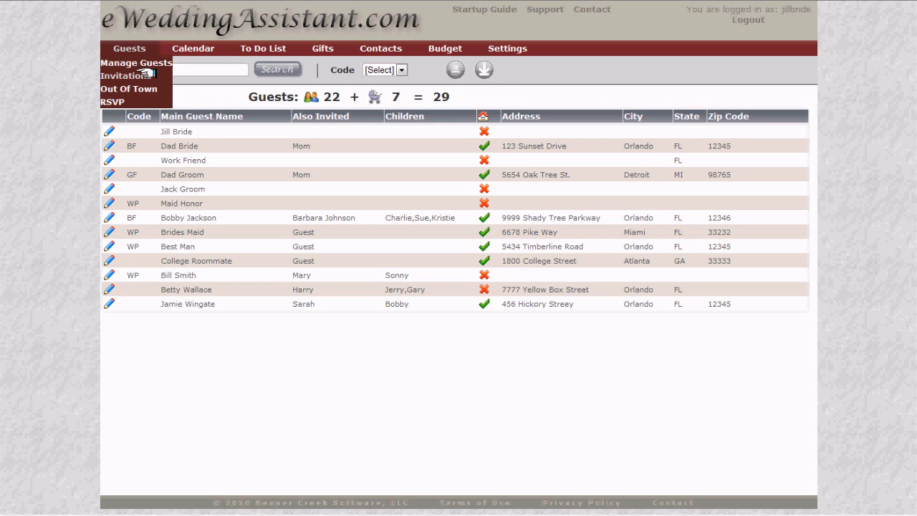
{"action": "left_click", "coordinate": [133, 76]}
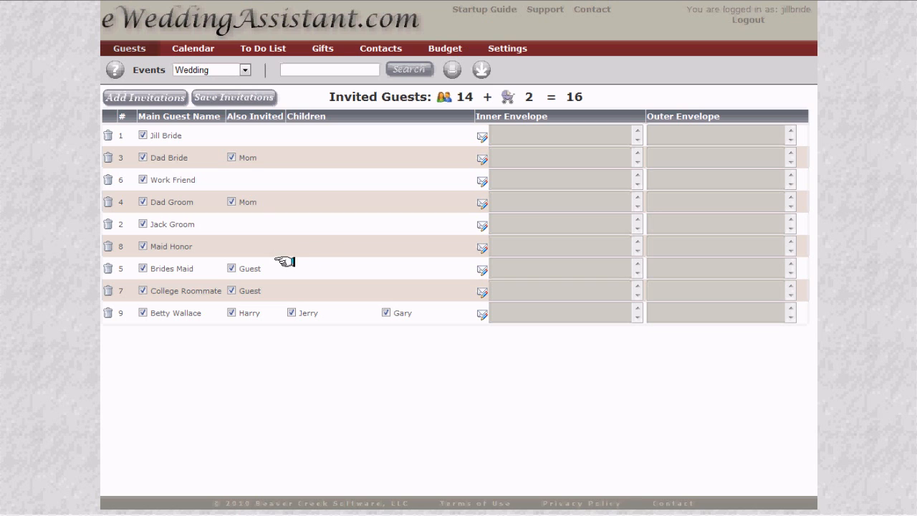
{"action": "left_click", "coordinate": [168, 96]}
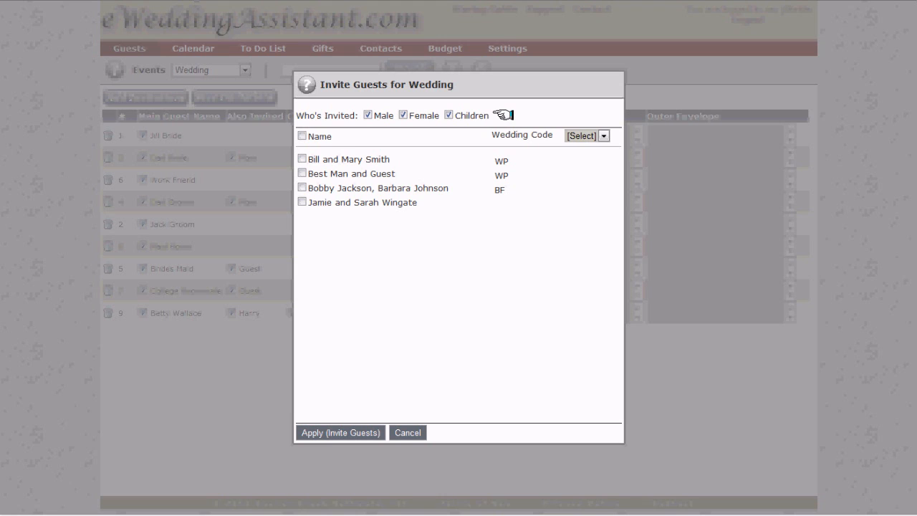
{"action": "left_click", "coordinate": [450, 114]}
{"action": "left_click", "coordinate": [302, 203]}
{"action": "left_click", "coordinate": [302, 202]}
{"action": "left_click", "coordinate": [342, 432]}
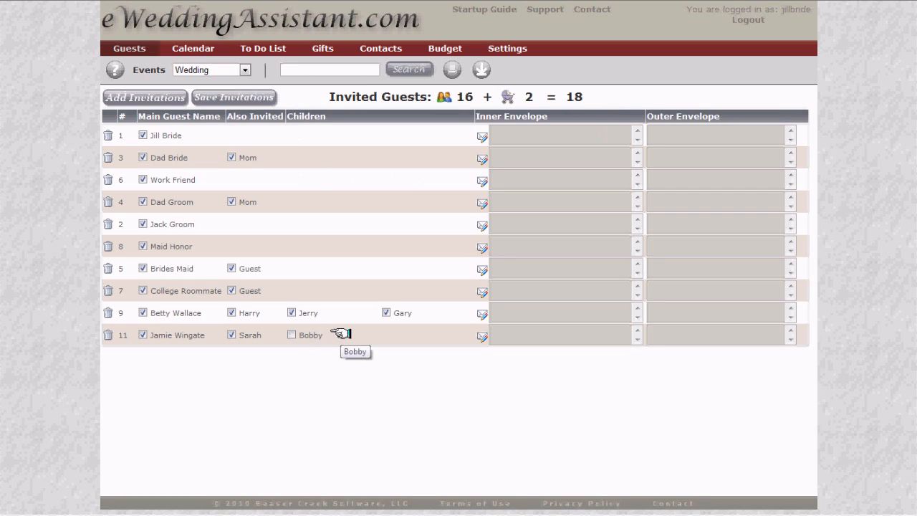
- Include the newly invited couple's child in their invitation and save the invitations
{"action": "left_click", "coordinate": [292, 335]}
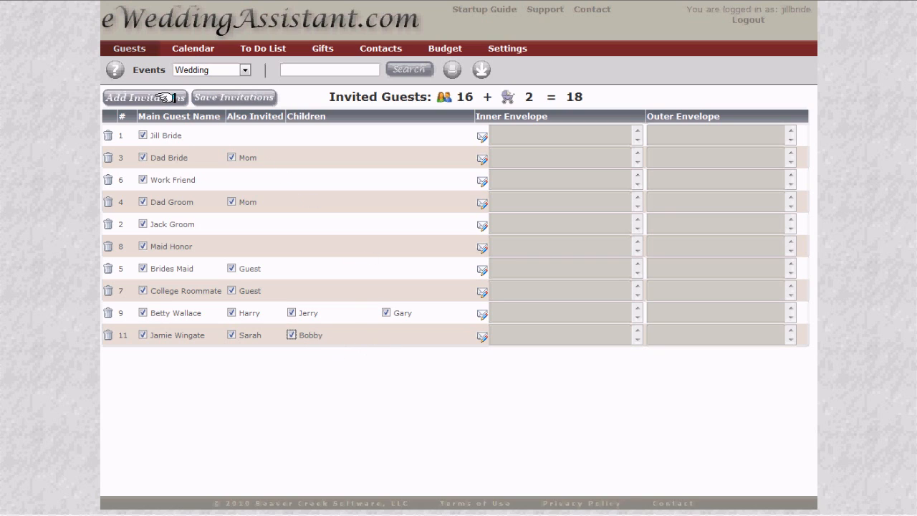
{"action": "left_click", "coordinate": [229, 98]}
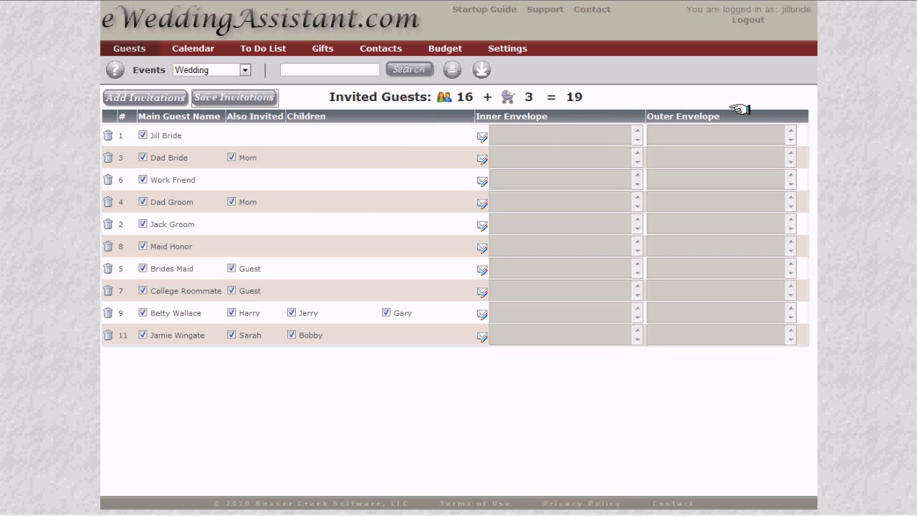
- Generate the inner and outer envelope wording for the first three invitations in the list
{"action": "left_click", "coordinate": [527, 134]}
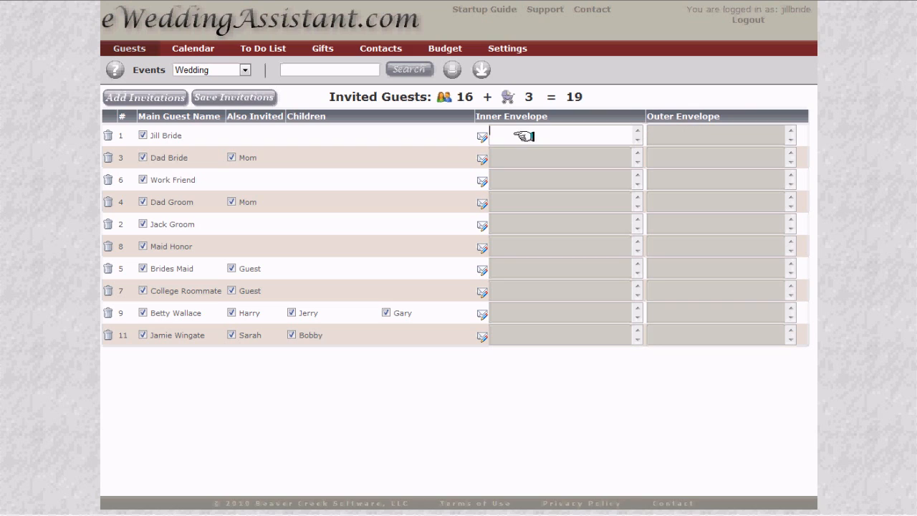
{"action": "left_click", "coordinate": [478, 137]}
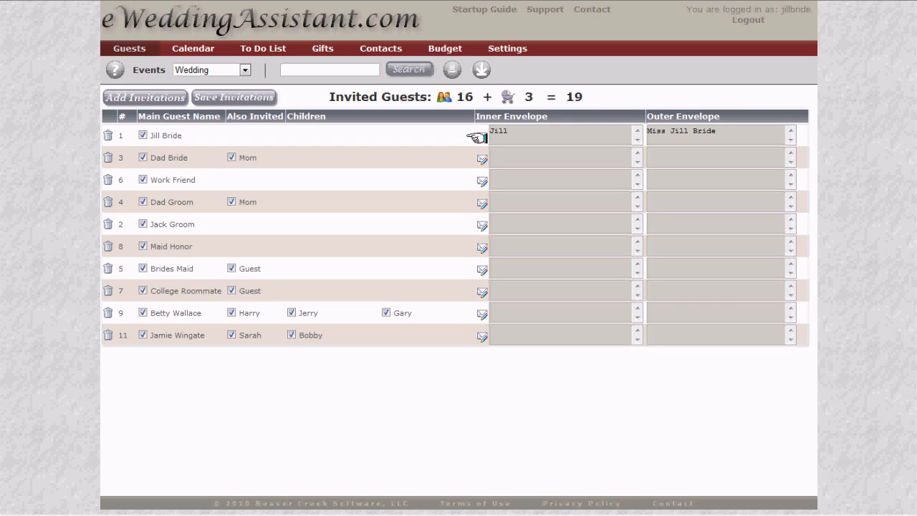
{"action": "left_click", "coordinate": [479, 158]}
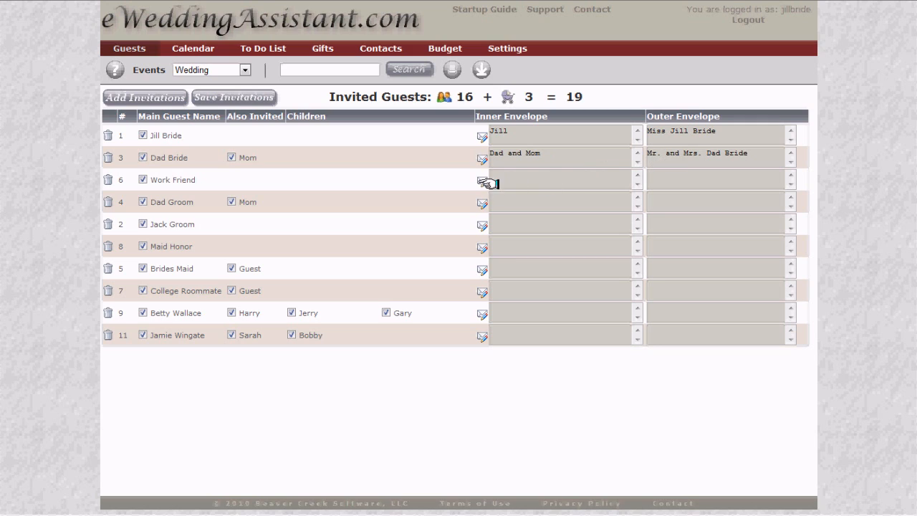
{"action": "left_click", "coordinate": [479, 181]}
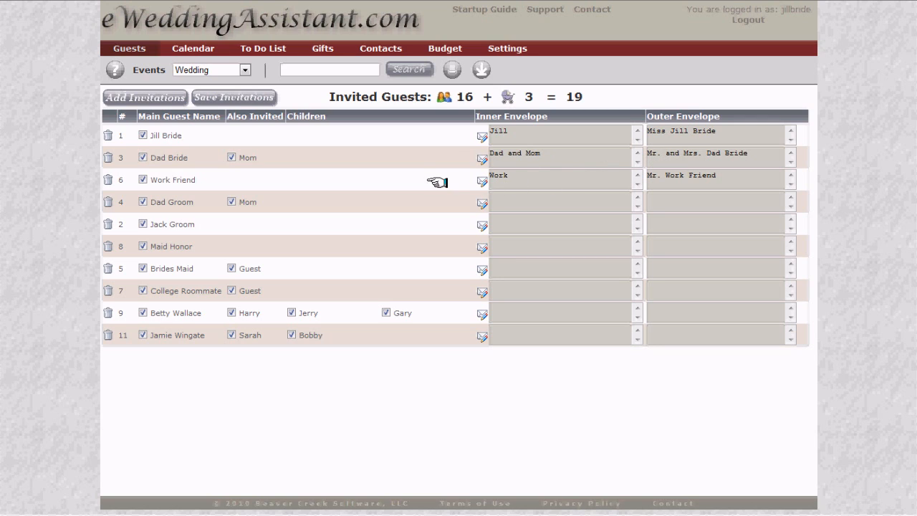
- Save the wedding invitations and switch the invitation list to the Couple's Shower event
{"action": "left_click", "coordinate": [260, 97]}
{"action": "left_click", "coordinate": [241, 68]}
{"action": "left_click", "coordinate": [251, 67]}
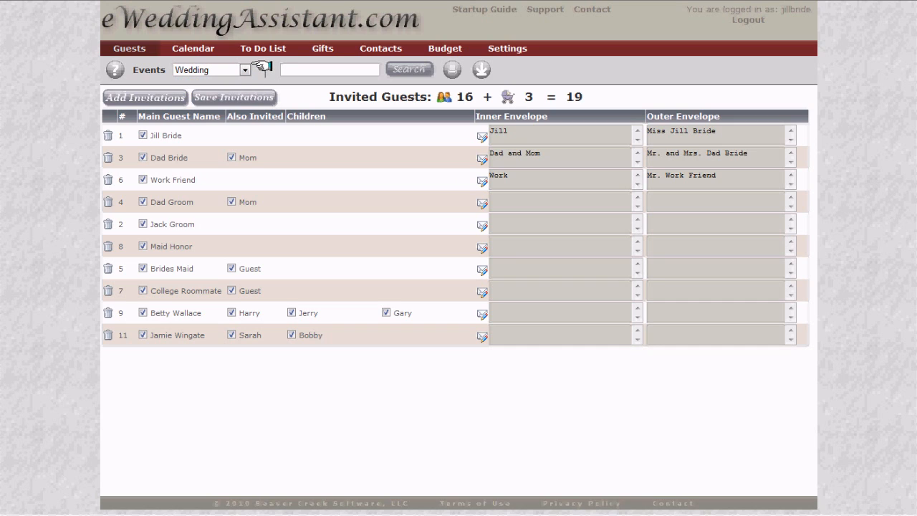
{"action": "left_click", "coordinate": [244, 69]}
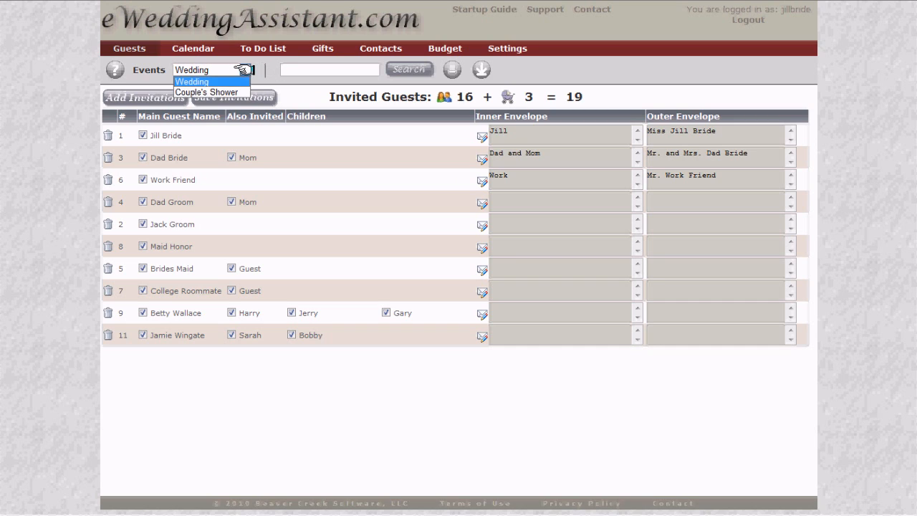
{"action": "left_click", "coordinate": [239, 91]}
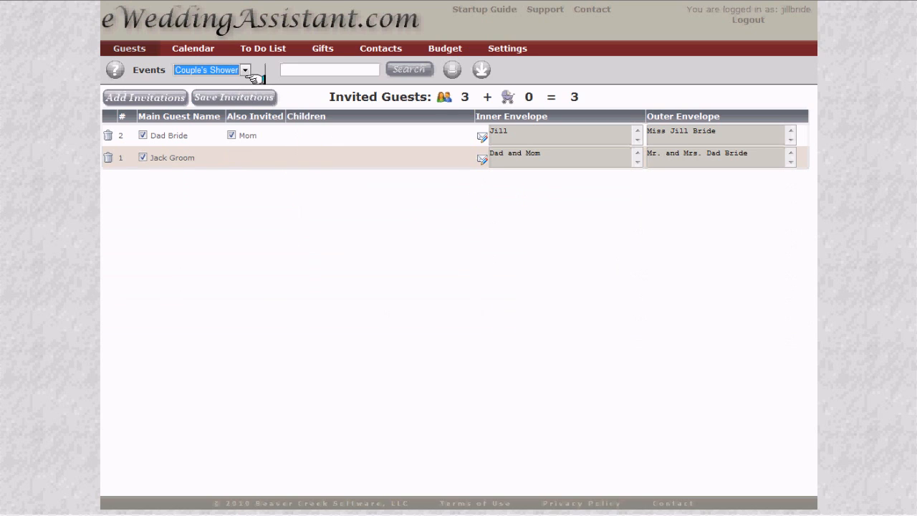
- Open the out-of-town guest list and show it for the Wedding event
{"action": "mouse_move", "coordinate": [152, 49]}
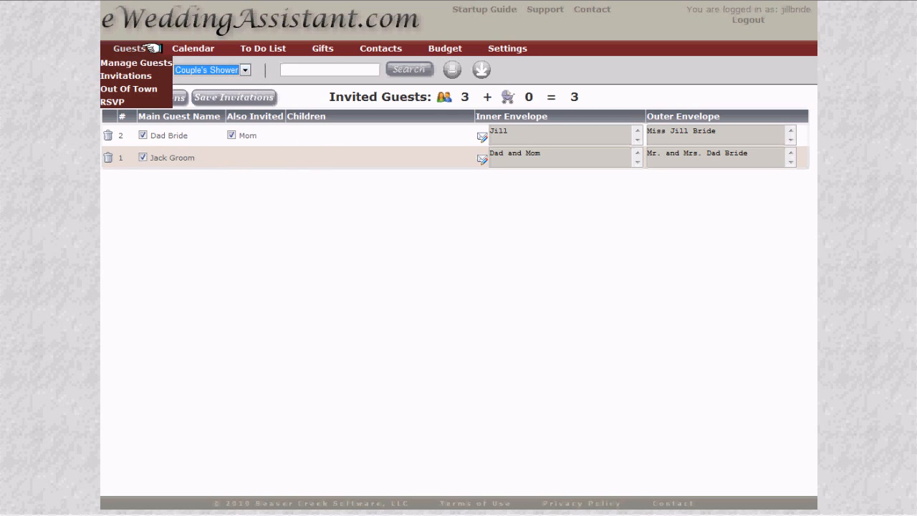
{"action": "left_click", "coordinate": [148, 87]}
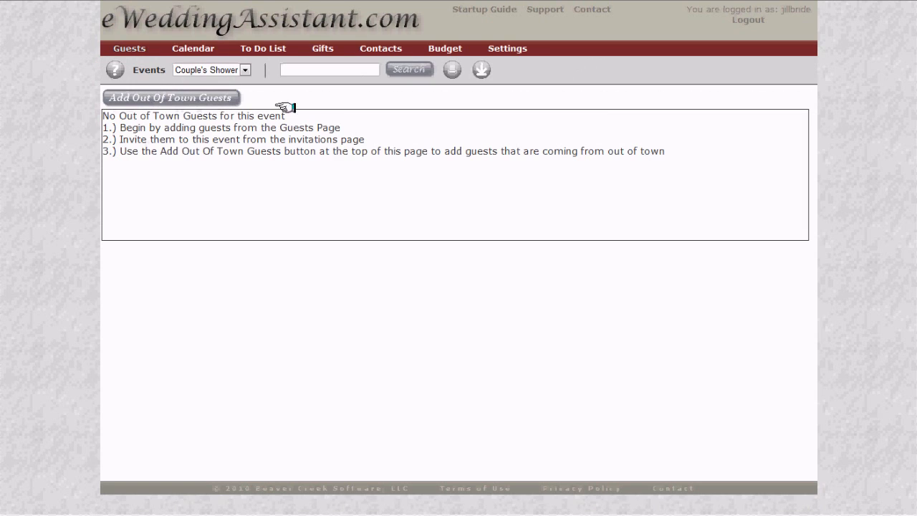
{"action": "left_click", "coordinate": [245, 70]}
{"action": "left_click", "coordinate": [244, 79]}
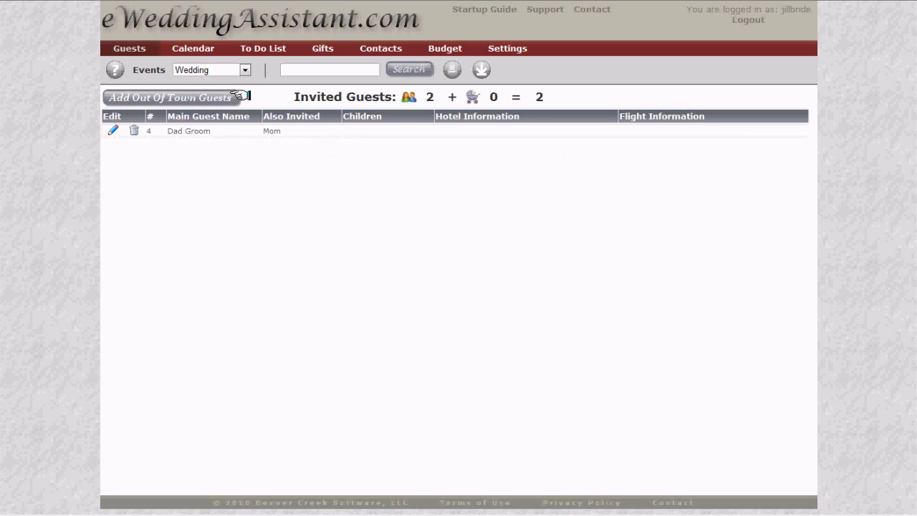
- Add College Roommate and Guest to the Wedding's out-of-town guests, deselecting everyone else and filtering to guests located outside Florida
{"action": "left_click", "coordinate": [228, 96]}
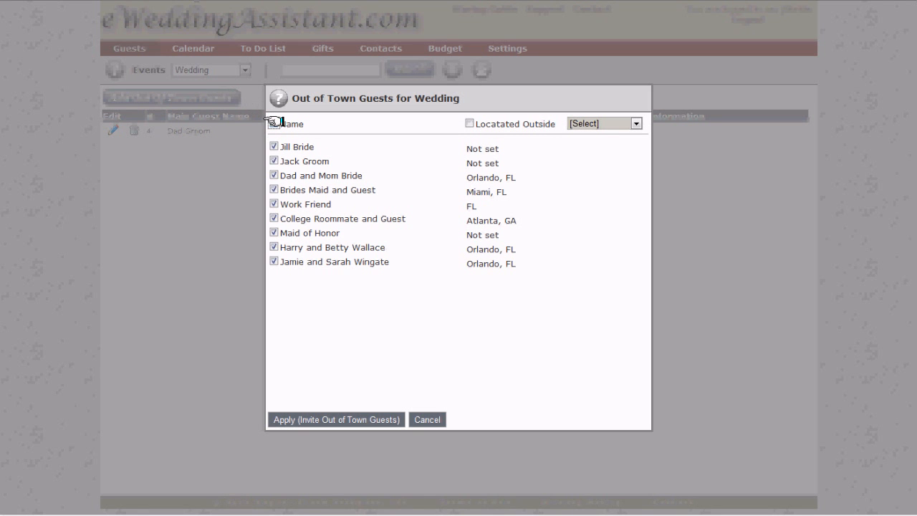
{"action": "left_click", "coordinate": [275, 122]}
{"action": "left_click", "coordinate": [586, 123]}
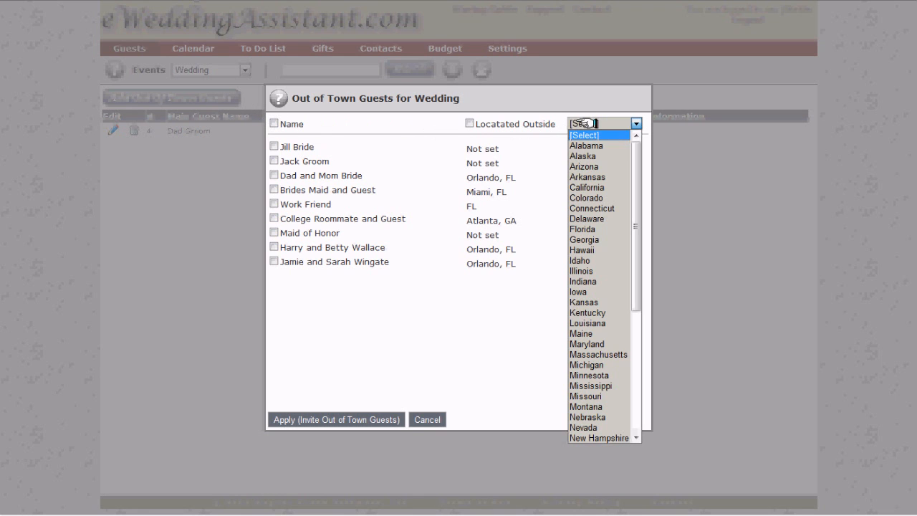
{"action": "left_click", "coordinate": [609, 229]}
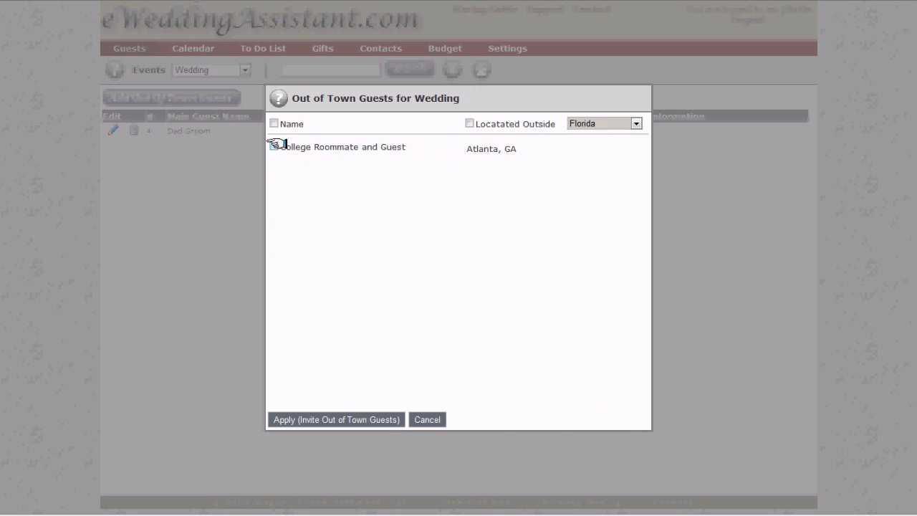
{"action": "left_click", "coordinate": [274, 146]}
{"action": "left_click", "coordinate": [369, 419]}
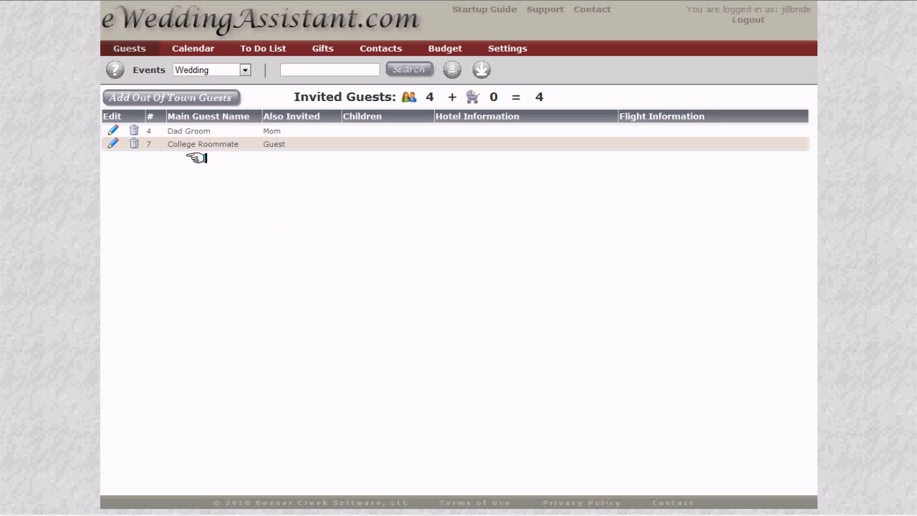
- Look at the hotel and flight information fields for College Roommate and close the entry without changes
{"action": "left_click", "coordinate": [113, 144]}
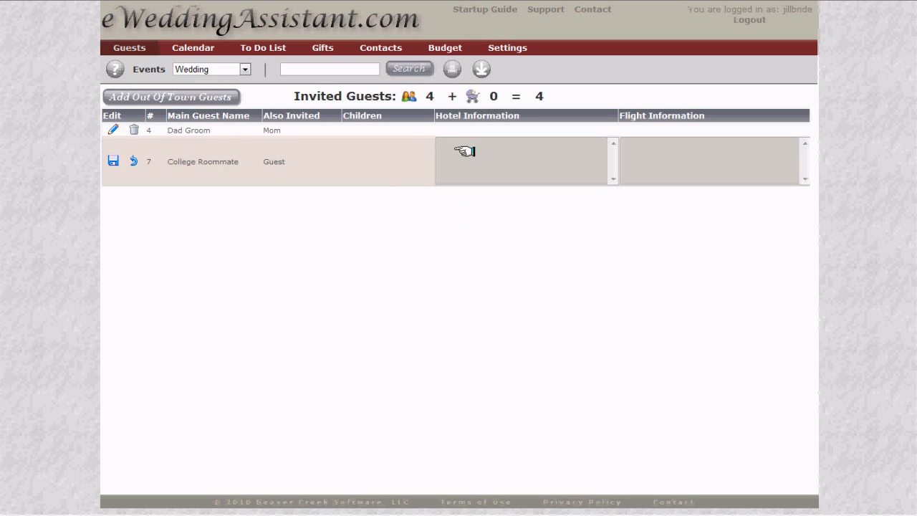
{"action": "left_click", "coordinate": [502, 154]}
{"action": "left_click", "coordinate": [656, 157]}
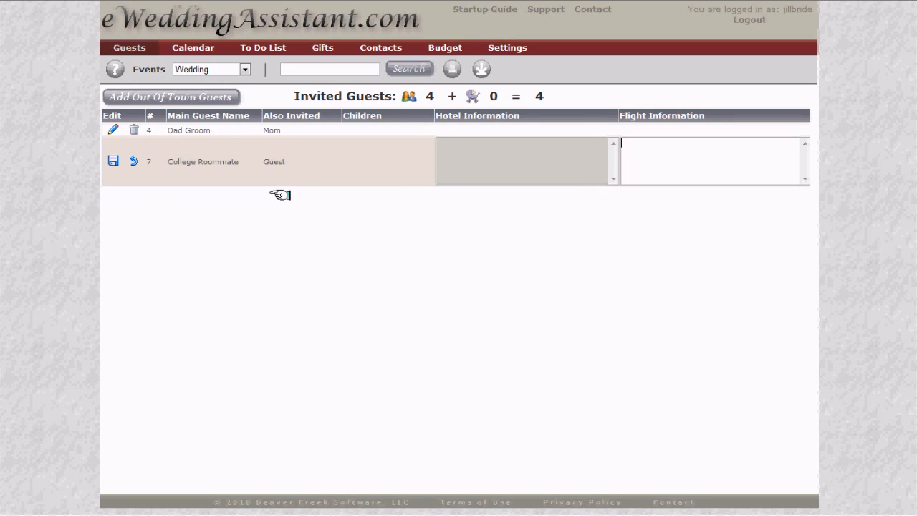
{"action": "left_click", "coordinate": [128, 161]}
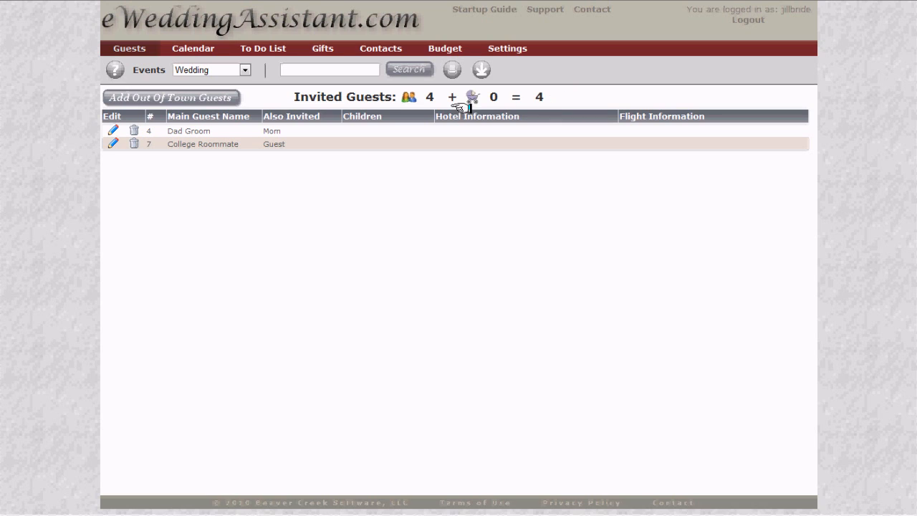
- Open the Wedding RSVP list, set the bride's response to Attending, and save the RSVPs
{"action": "mouse_move", "coordinate": [129, 47]}
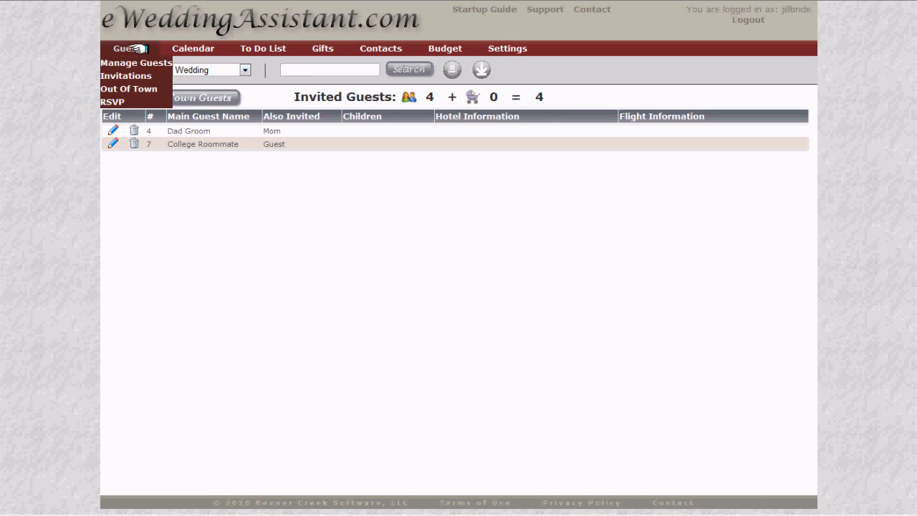
{"action": "left_click", "coordinate": [138, 100]}
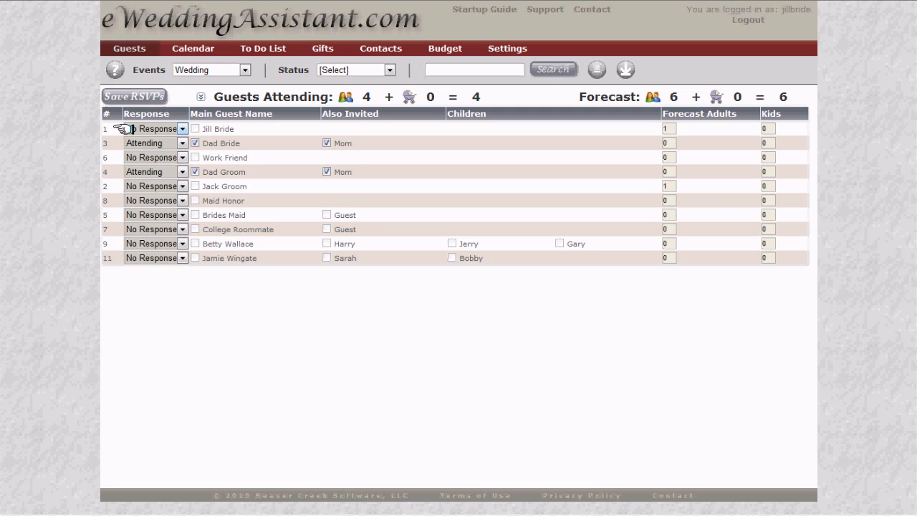
{"action": "left_click", "coordinate": [179, 128]}
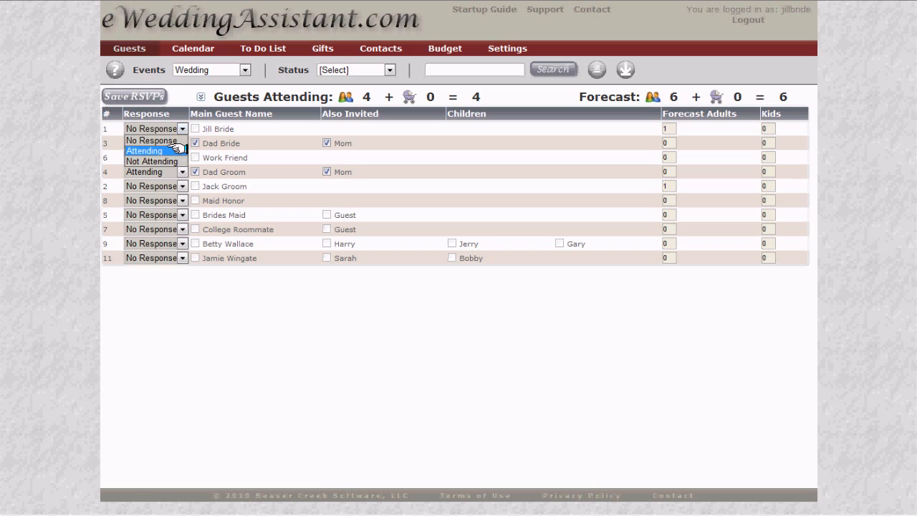
{"action": "left_click", "coordinate": [177, 151]}
{"action": "left_click", "coordinate": [270, 129]}
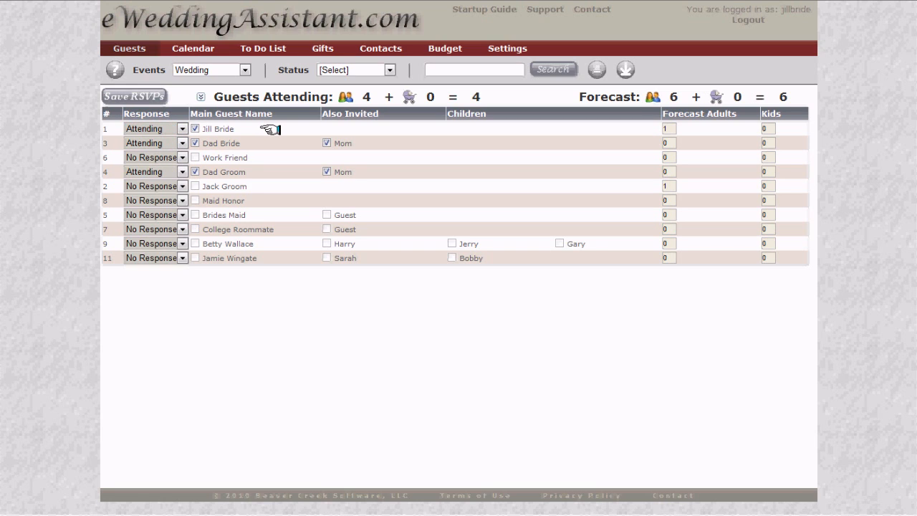
{"action": "left_click", "coordinate": [147, 96]}
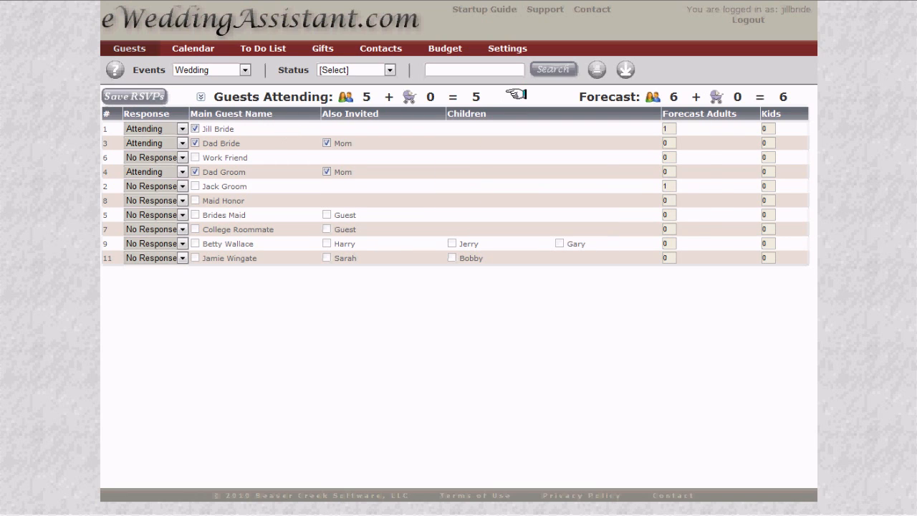
- Review the guest attendance breakdown, set Work Friend's forecast adults to 1, and save the RSVPs
{"action": "left_click", "coordinate": [199, 95]}
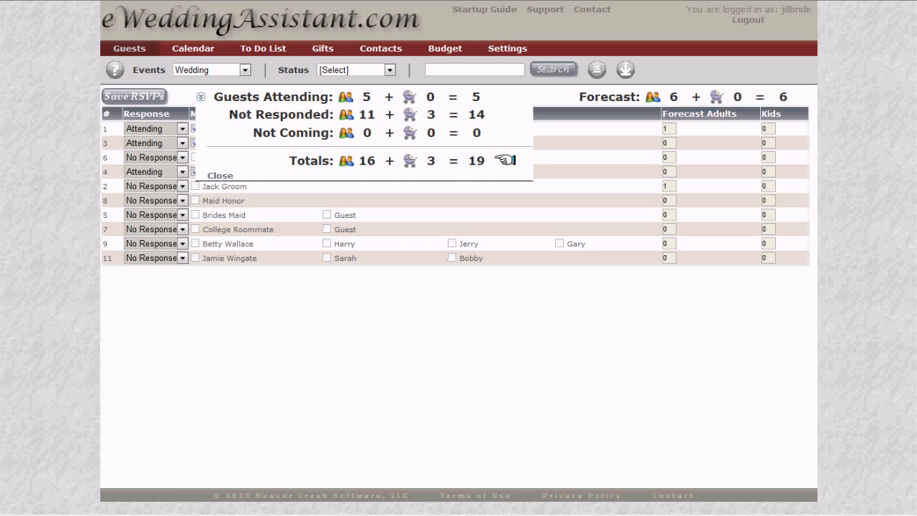
{"action": "left_click", "coordinate": [217, 176]}
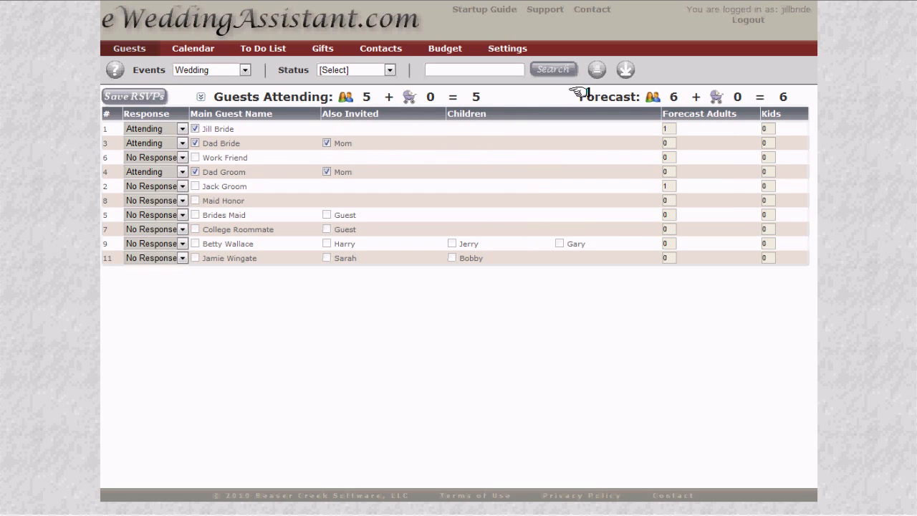
{"action": "left_click", "coordinate": [667, 157]}
{"action": "type", "text": "1"}
{"action": "left_click", "coordinate": [158, 96]}
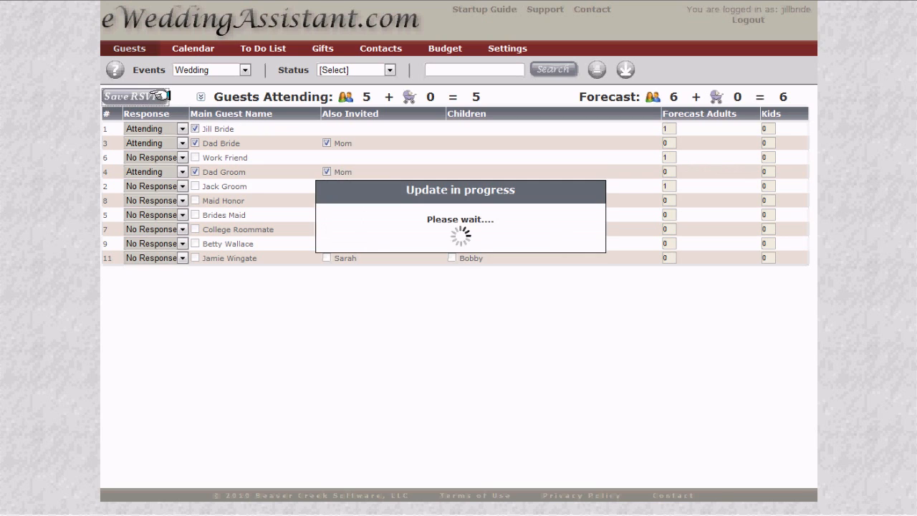